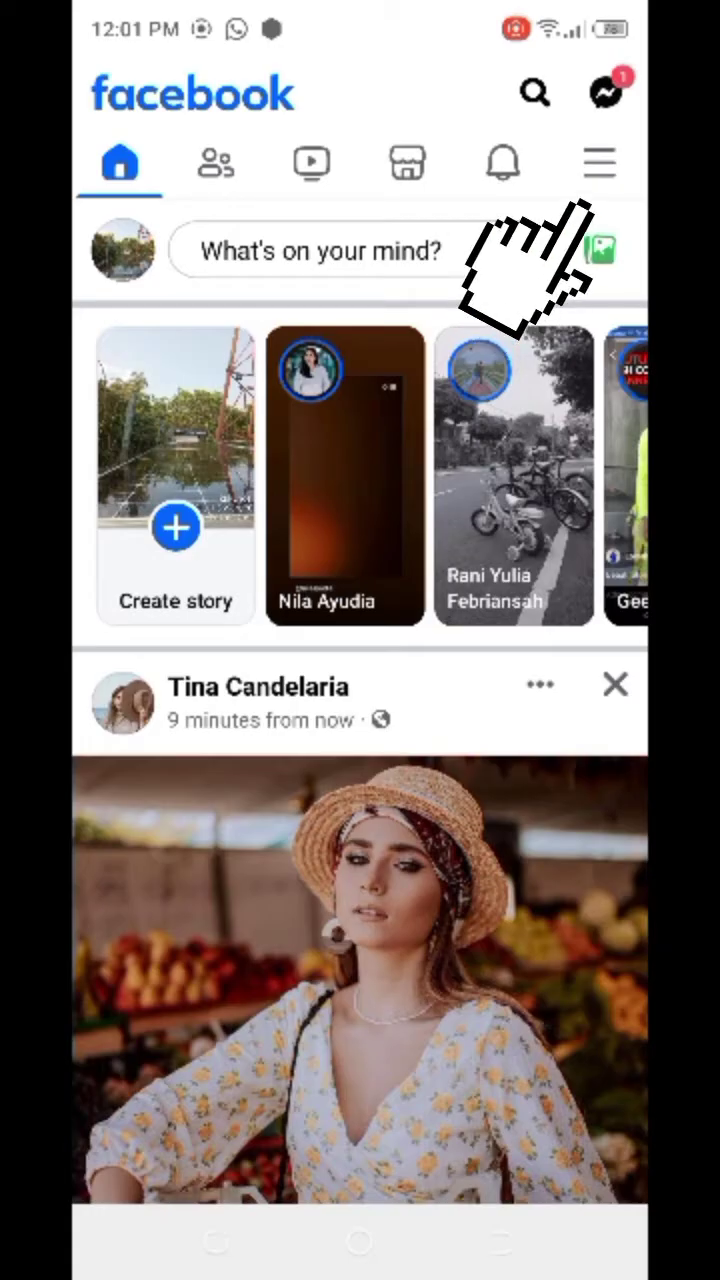
- Show the Facebook menu with its Settings & privacy section expanded
click(600, 163)
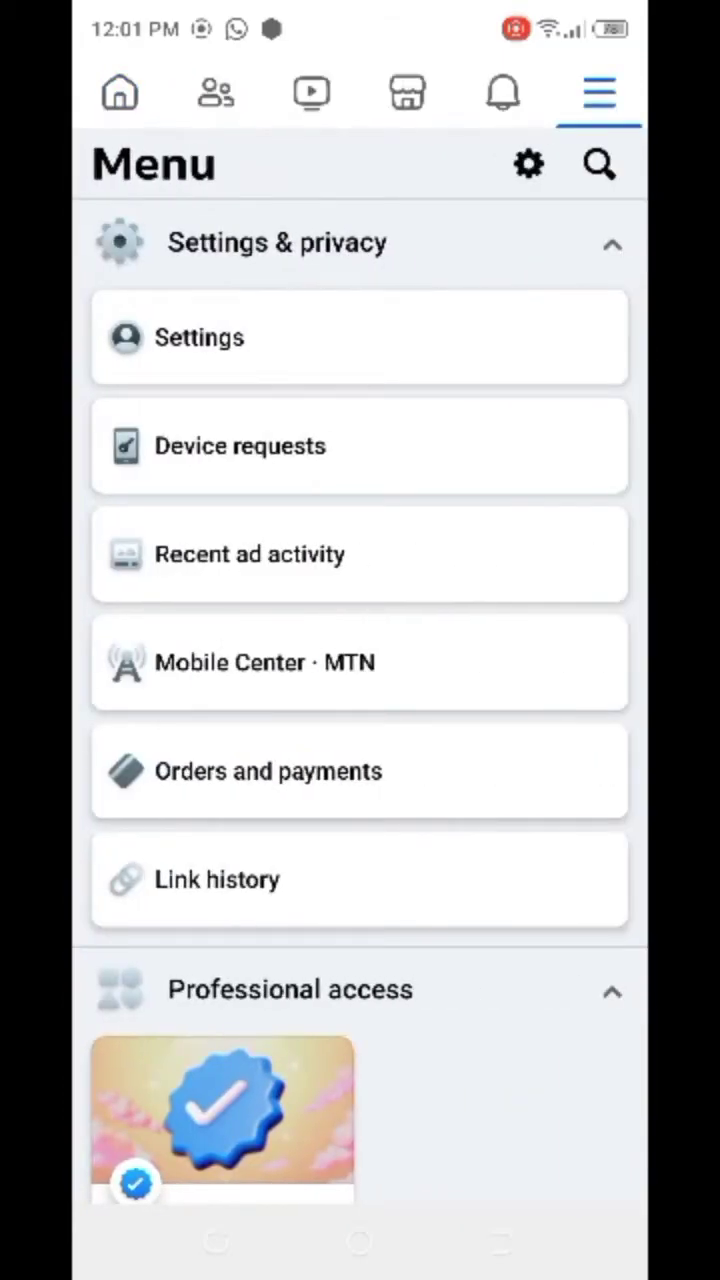
click(277, 242)
drag(434, 737, 451, 400)
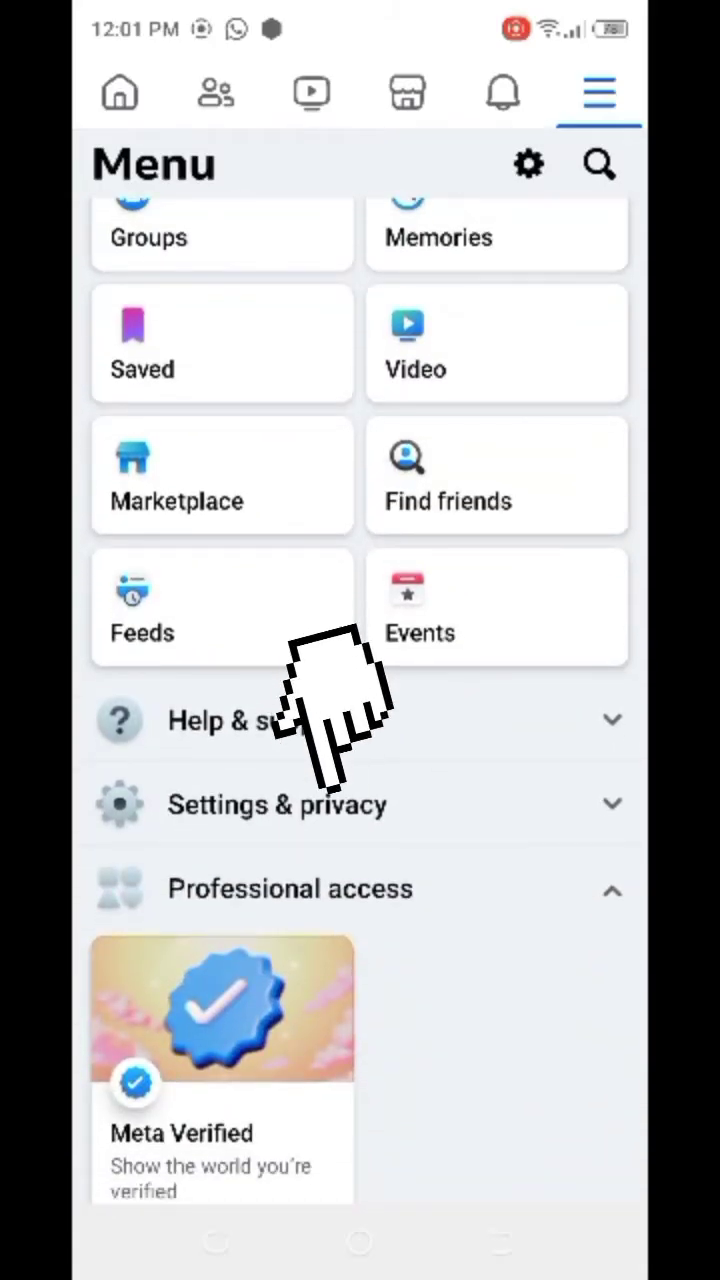
click(428, 820)
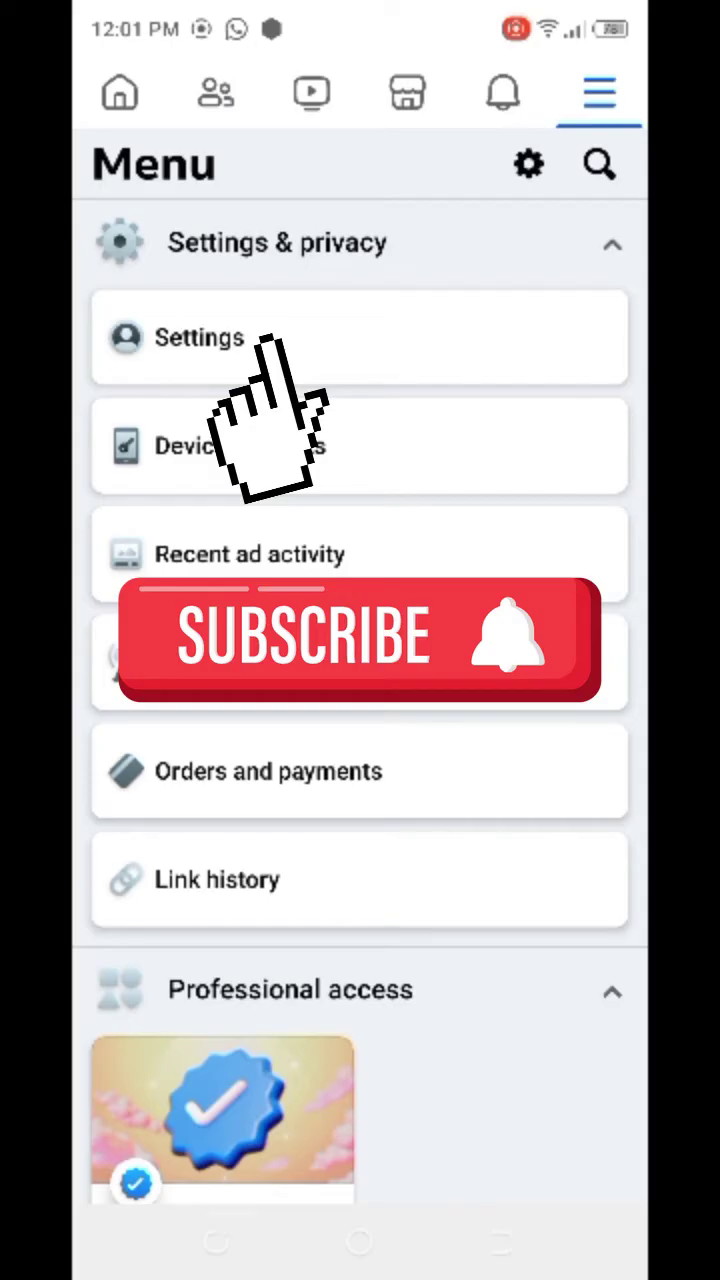
- Go to the Settings & privacy page showing Accounts Center, Tools and resources, and Preferences
click(494, 331)
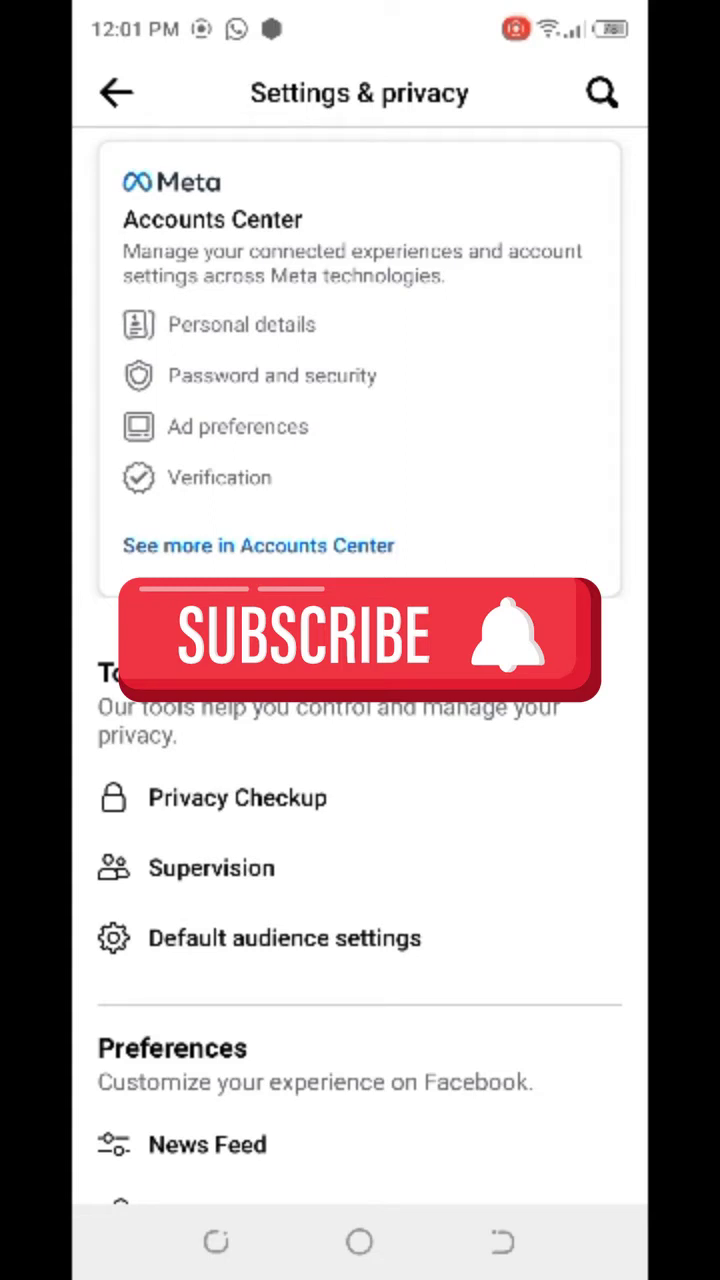
click(600, 92)
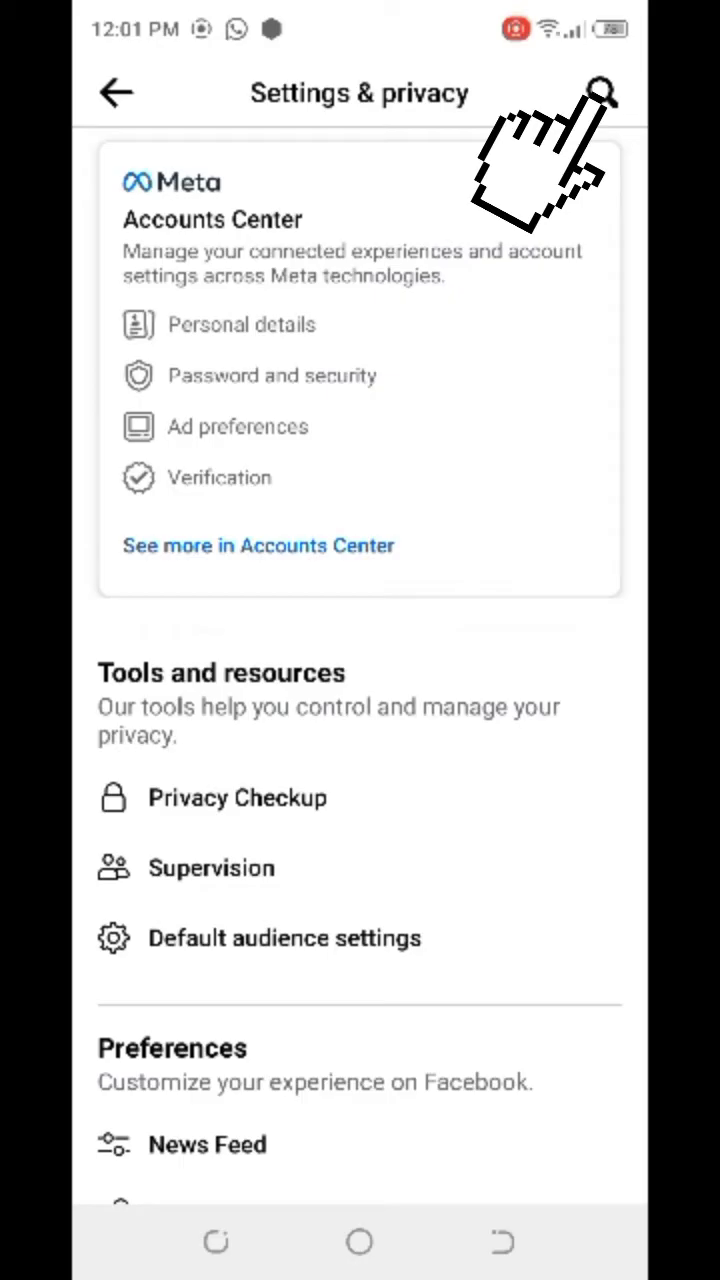
- Search settings for 'account c' to find Accounts Center and Accounts
click(602, 92)
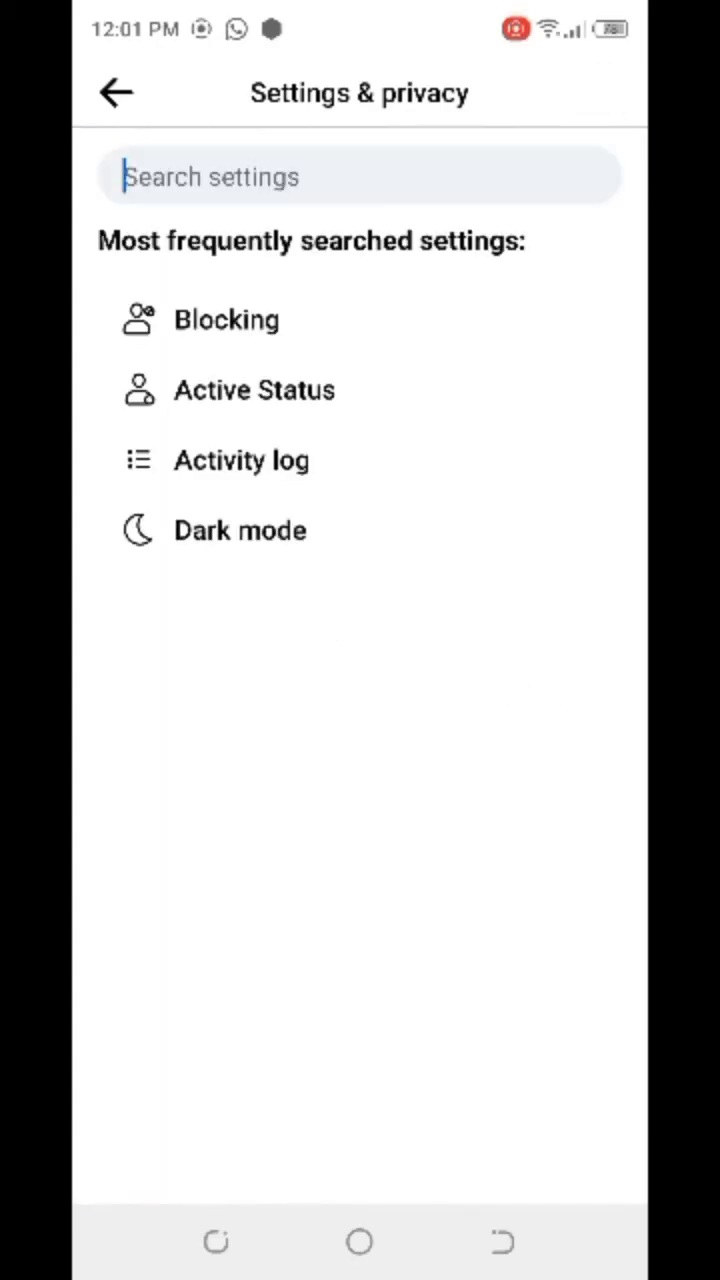
click(514, 174)
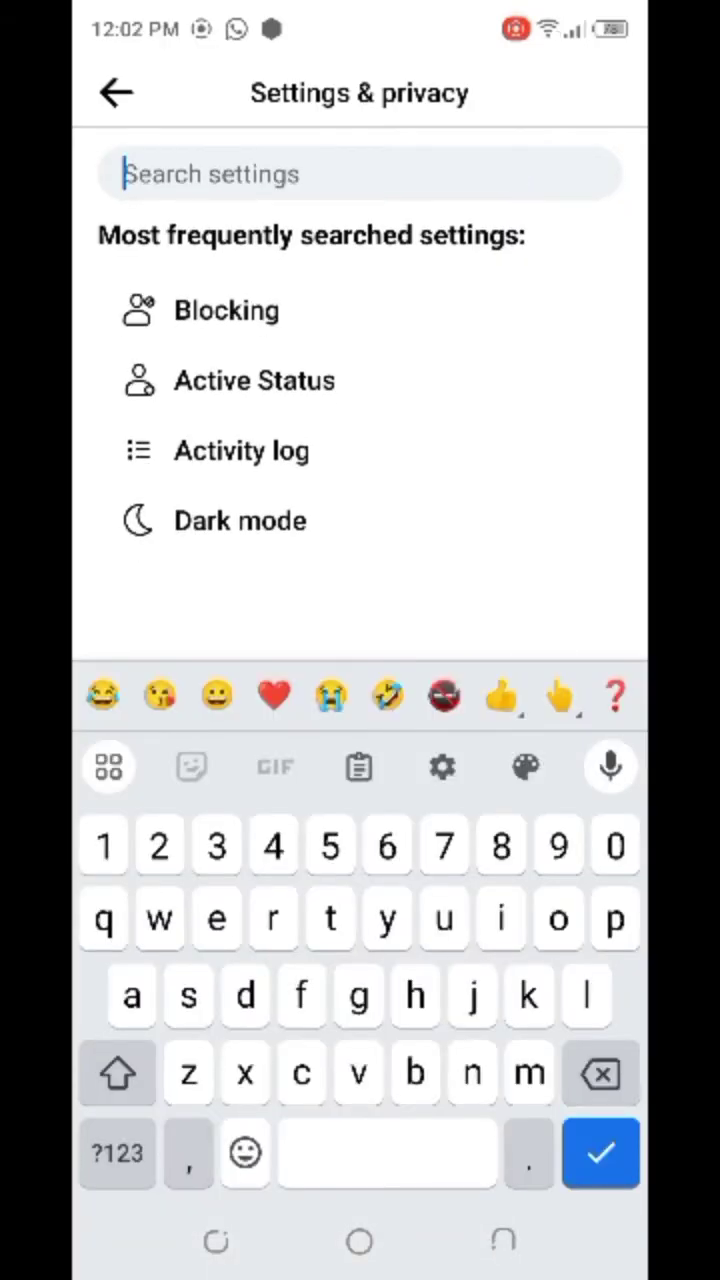
text(ac)
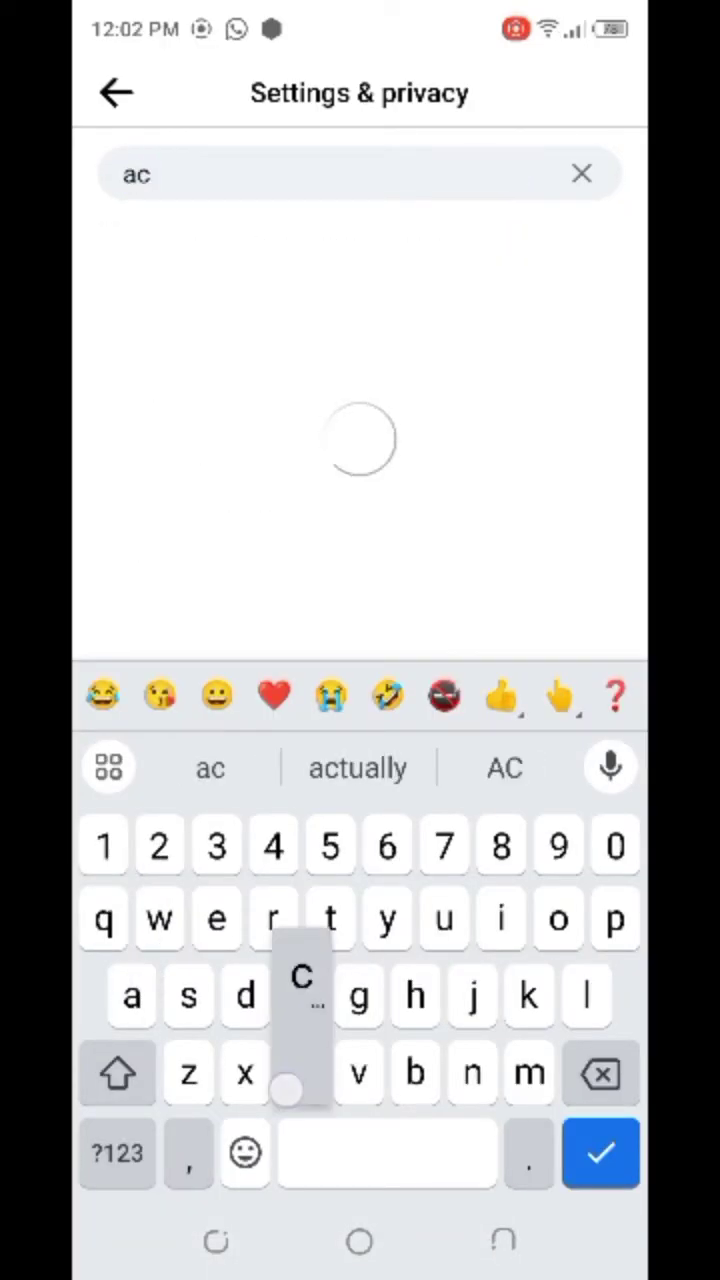
text(c)
click(357, 767)
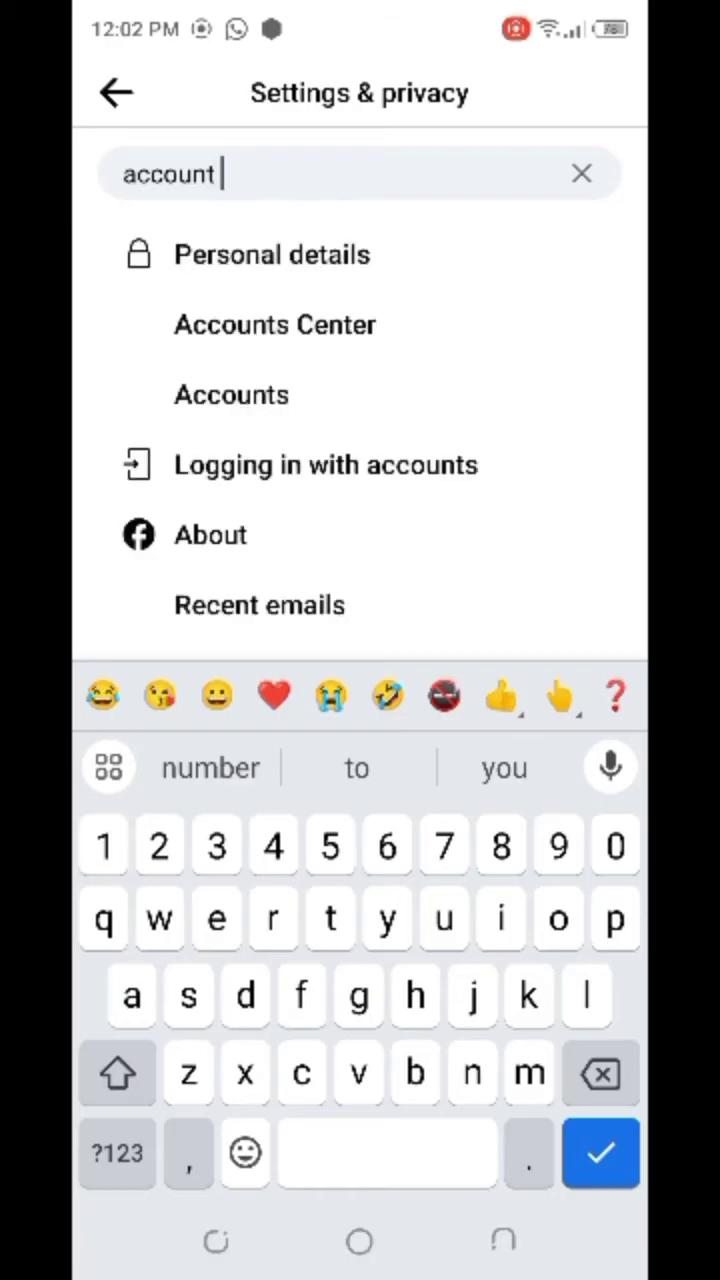
text(c)
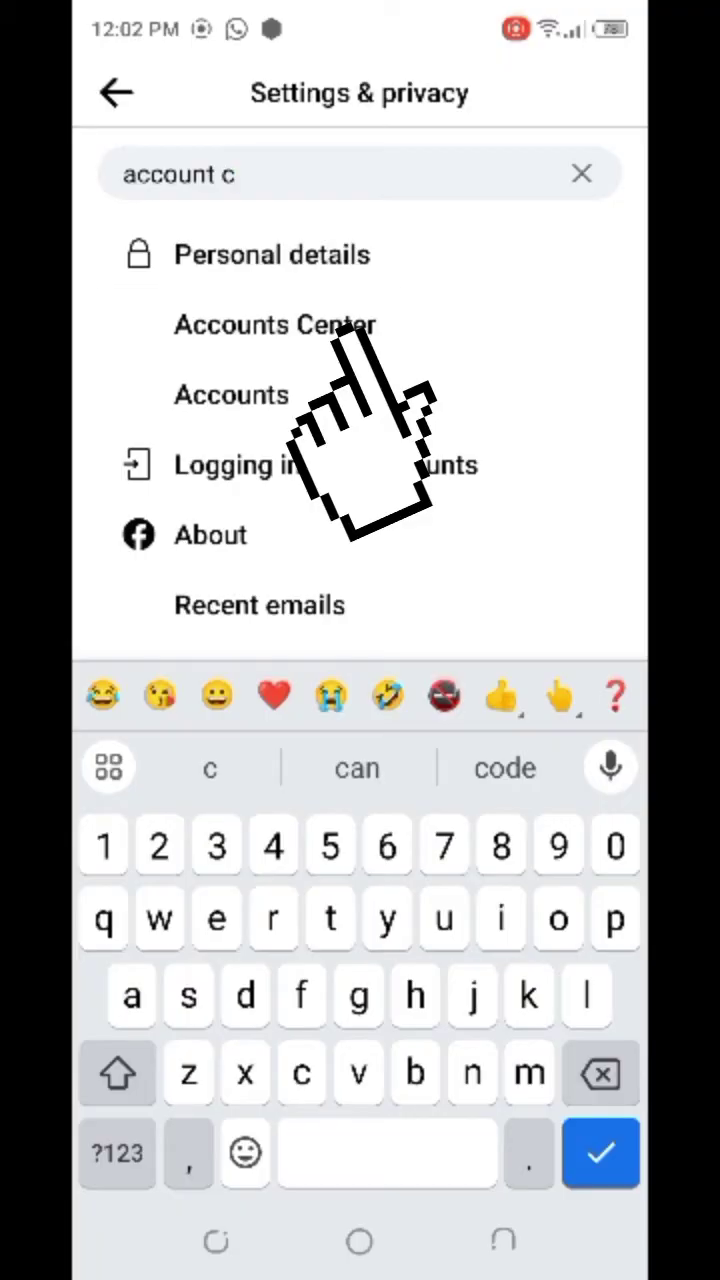
- View the Accounts Center Profiles page listing the Facebook and Instagram profiles
click(345, 330)
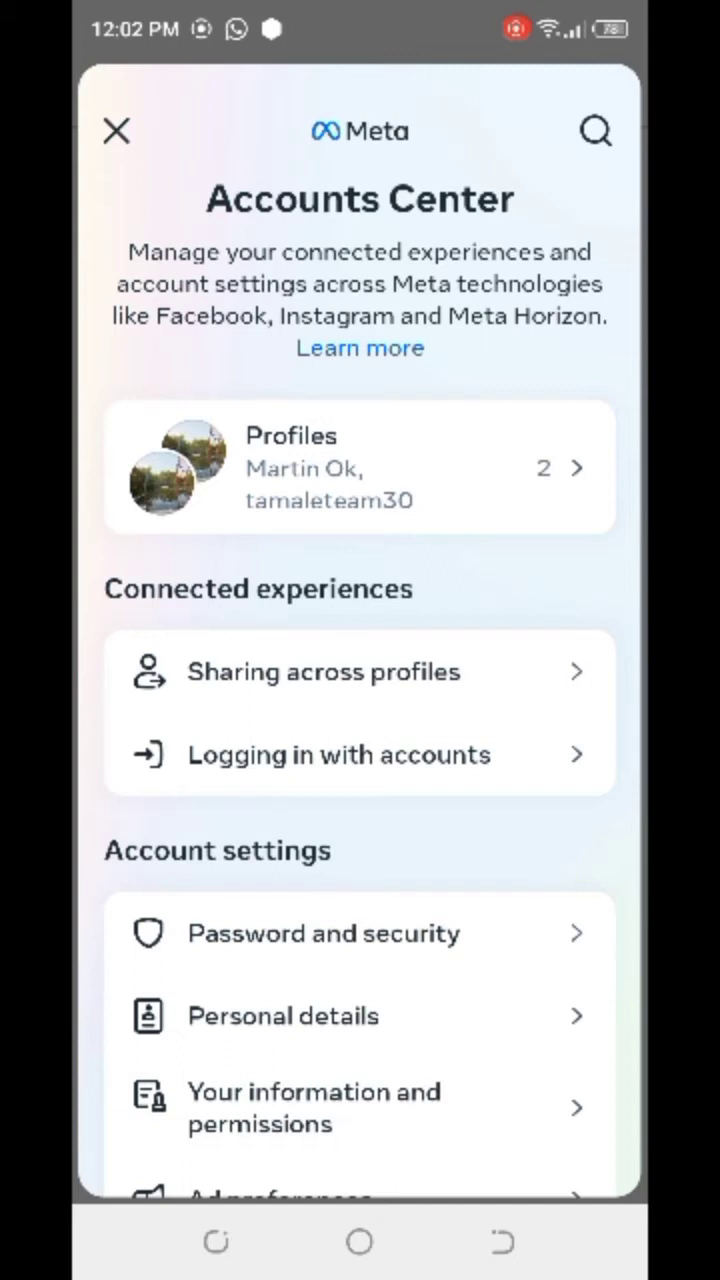
click(360, 467)
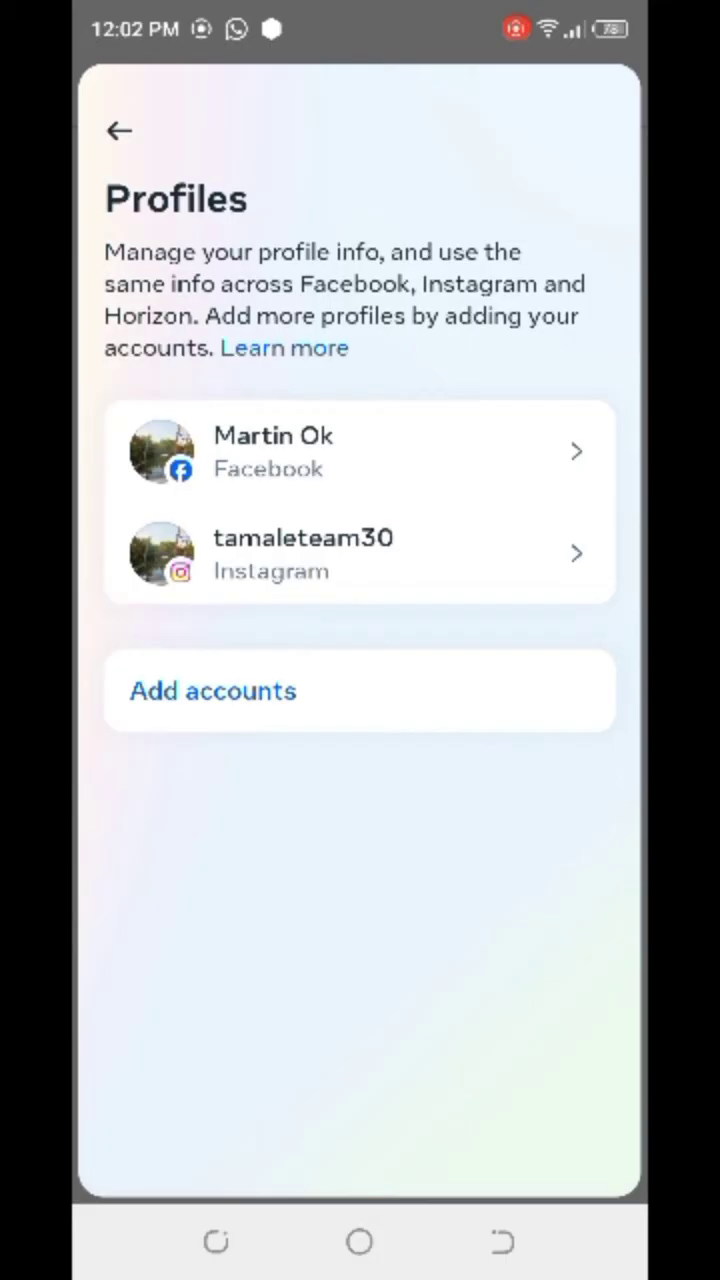
- Return to the Accounts Center overview and scroll down to Accounts
click(119, 130)
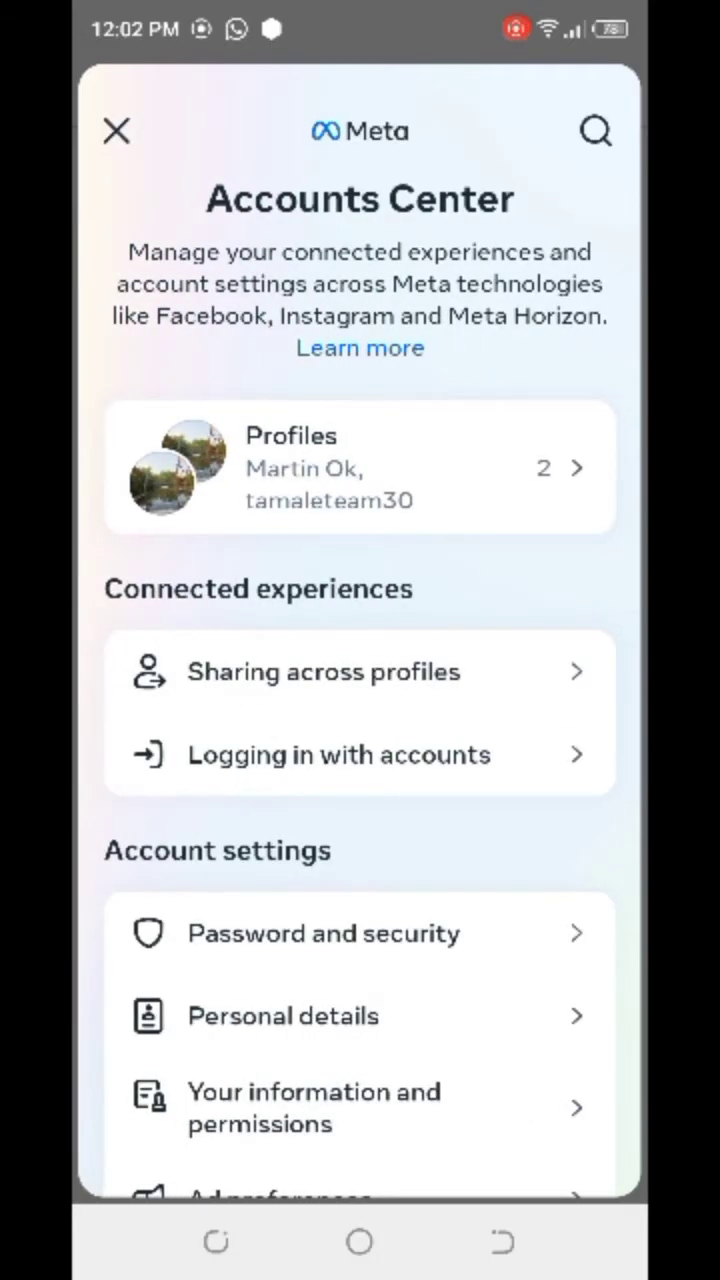
scroll(434, 766, down, 5)
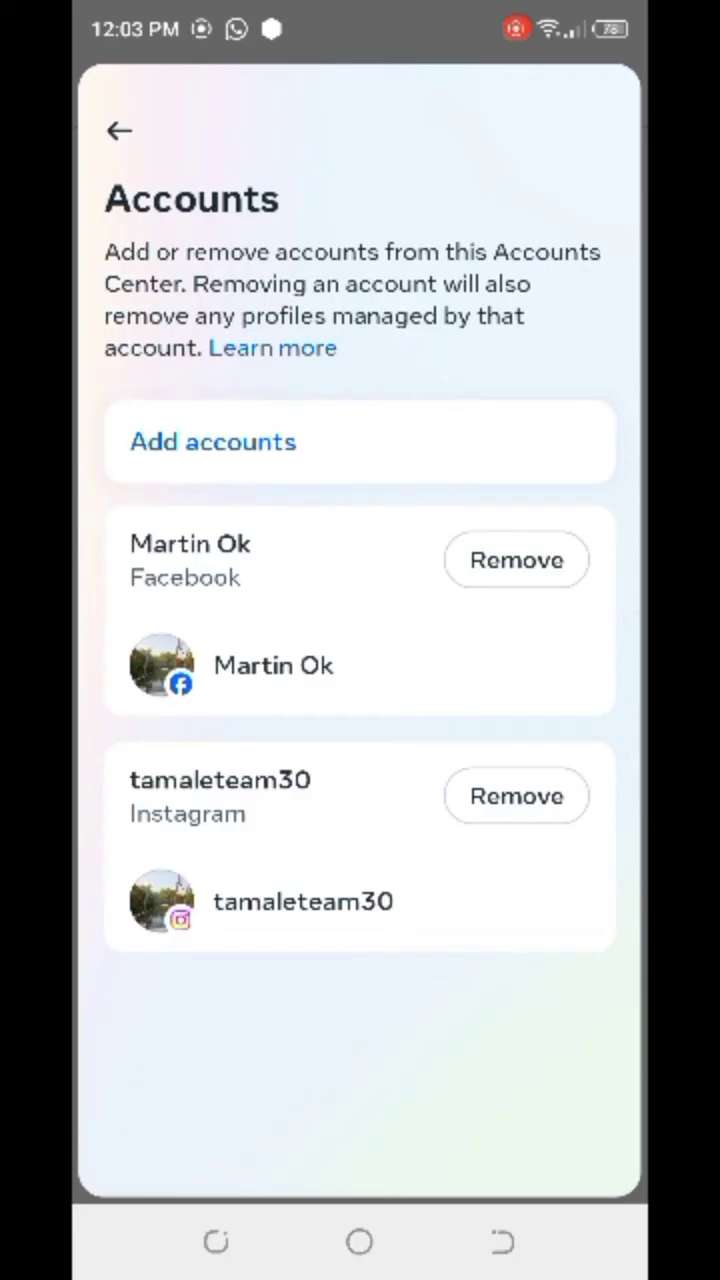
- Choose Remove next to the linked Instagram account
click(512, 800)
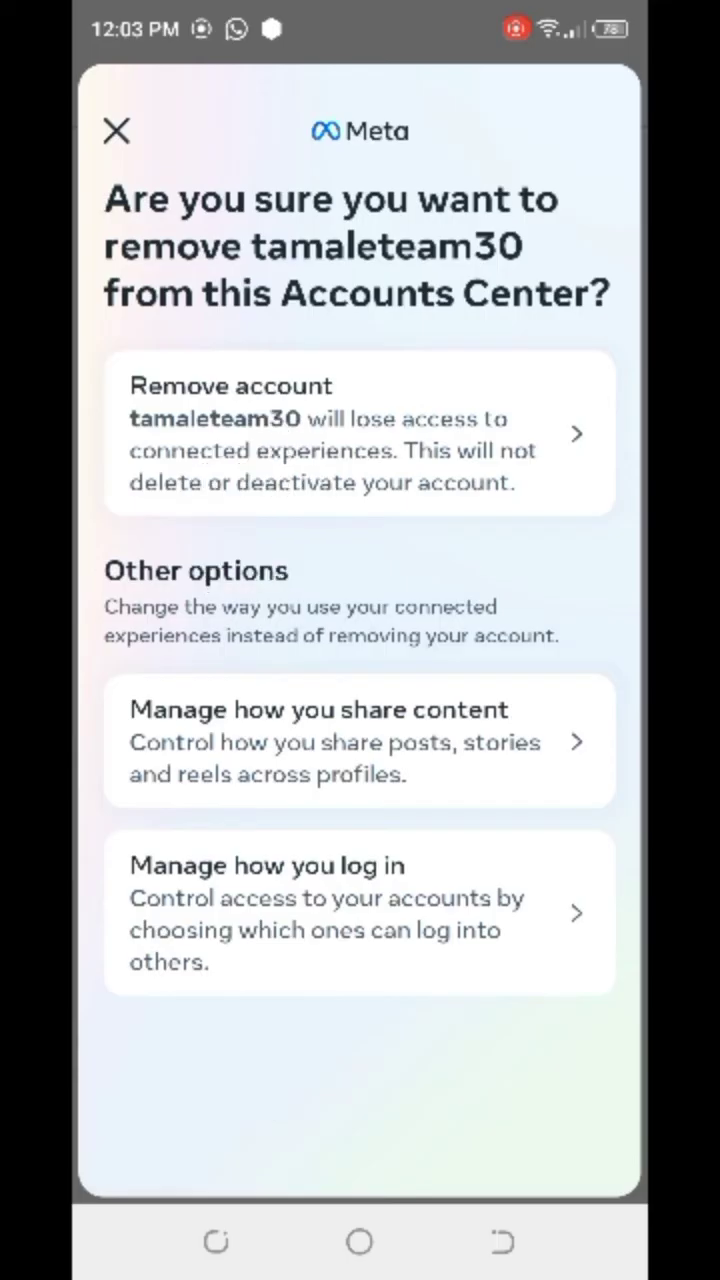
- Pick the Remove account option to remove Instagram entirely
click(360, 433)
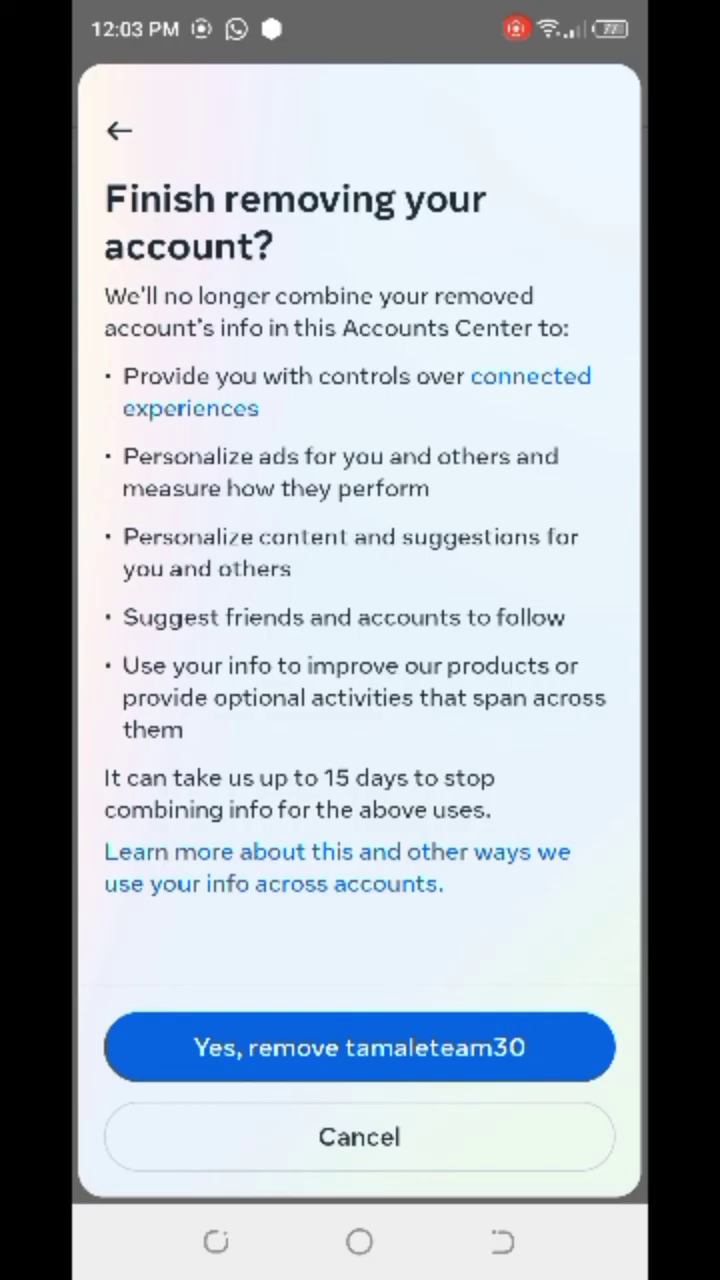
- Confirm 'Yes, remove' to unlink the Instagram account
click(411, 1046)
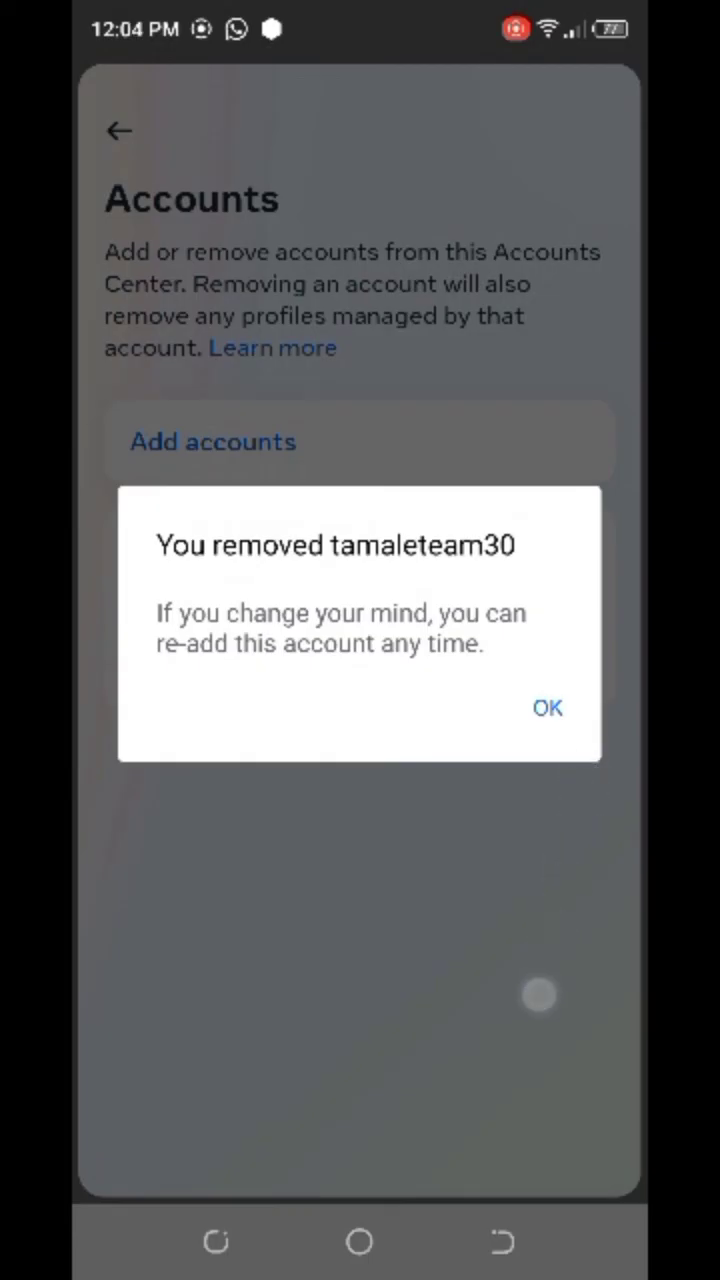
- Dismiss the 'You removed' notice, leaving only the Facebook account listed
click(561, 718)
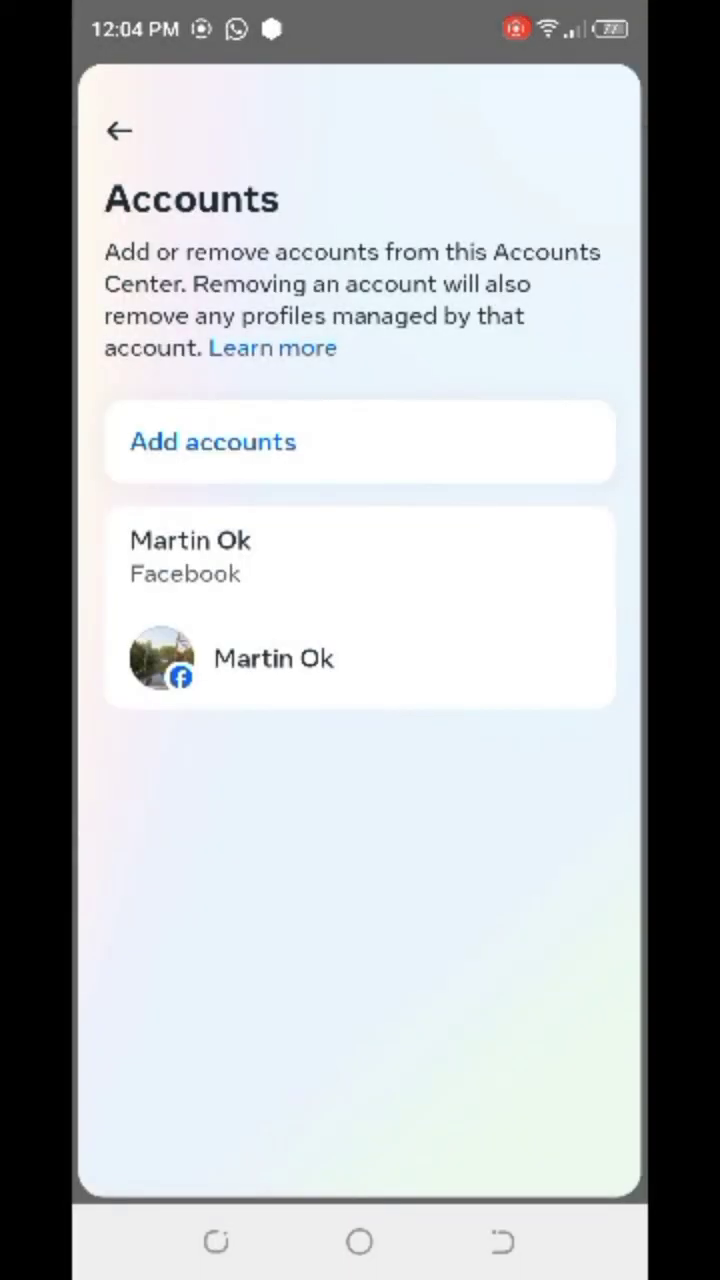